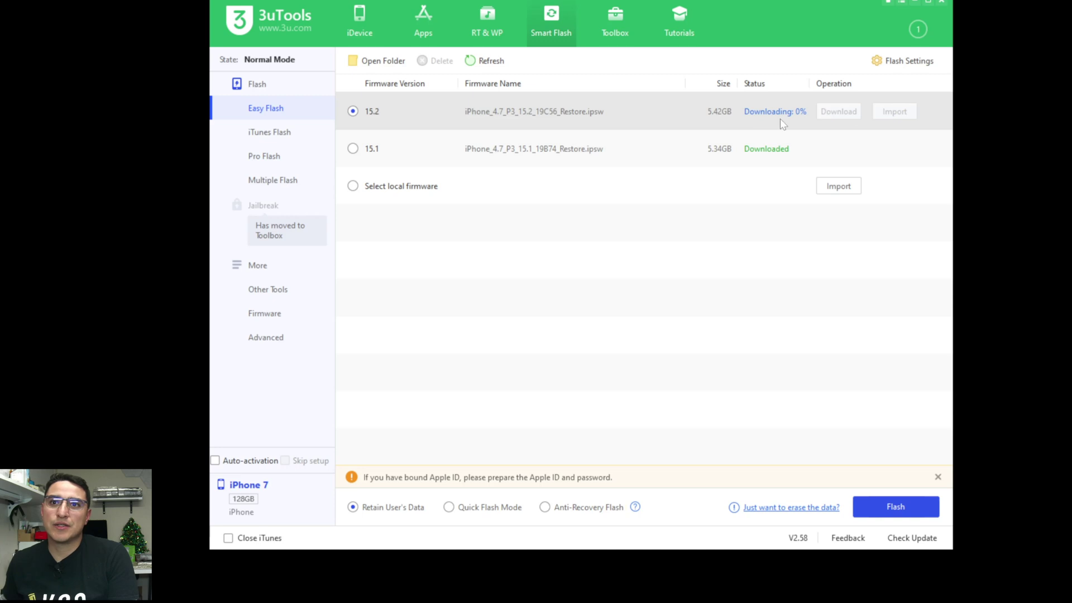
# Check the Downloads list, where the 15.2 firmware task is still connecting at 0%, then close it.
pyautogui.click(918, 31)
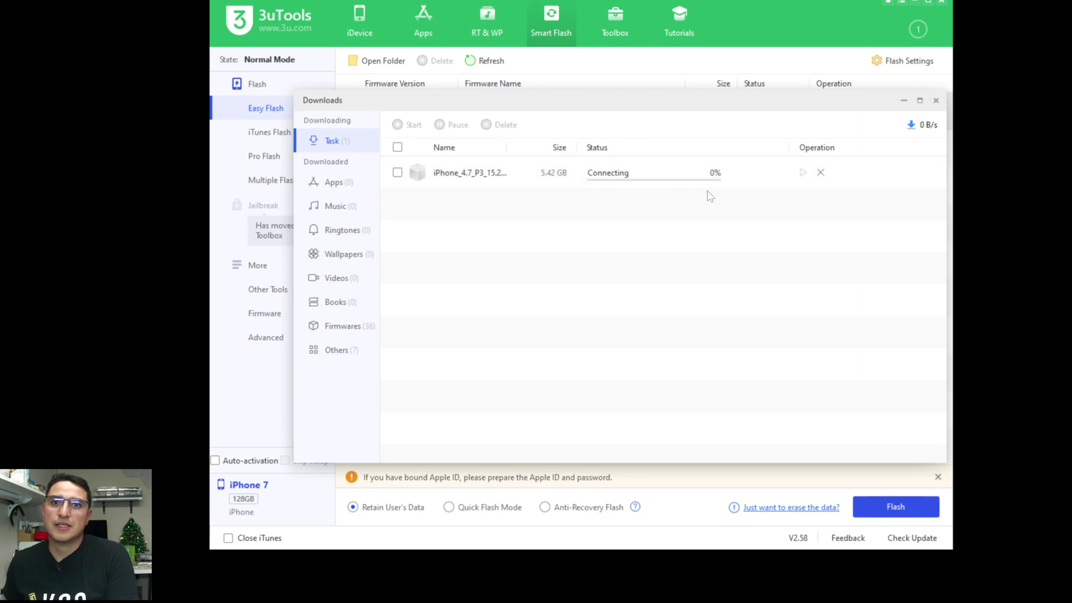
pyautogui.click(936, 100)
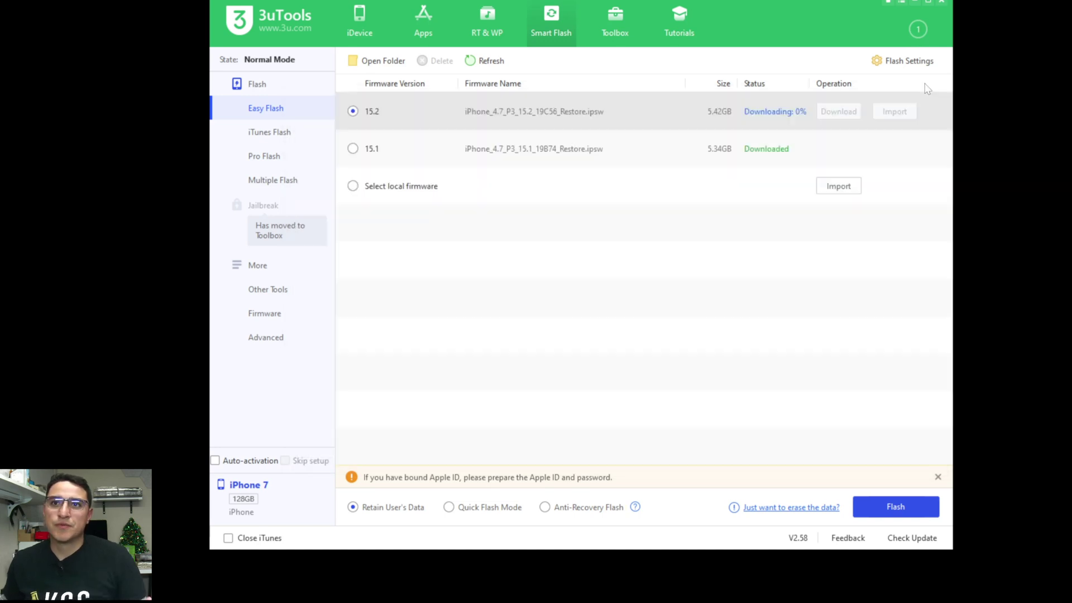
# Open 3uTools Settings from the main menu and review the Download page.
pyautogui.click(901, 2)
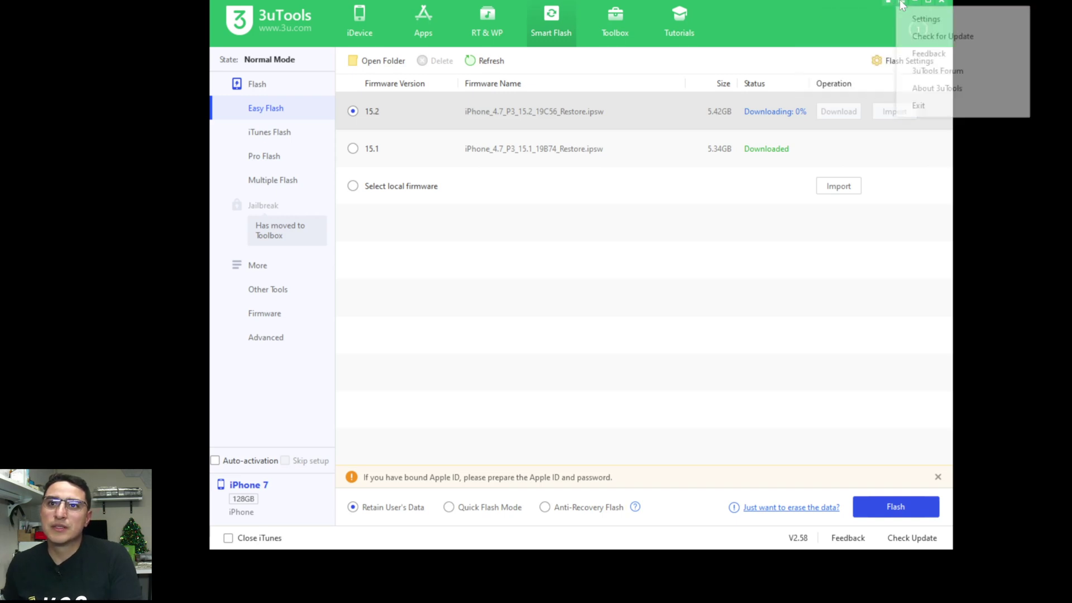
pyautogui.click(934, 24)
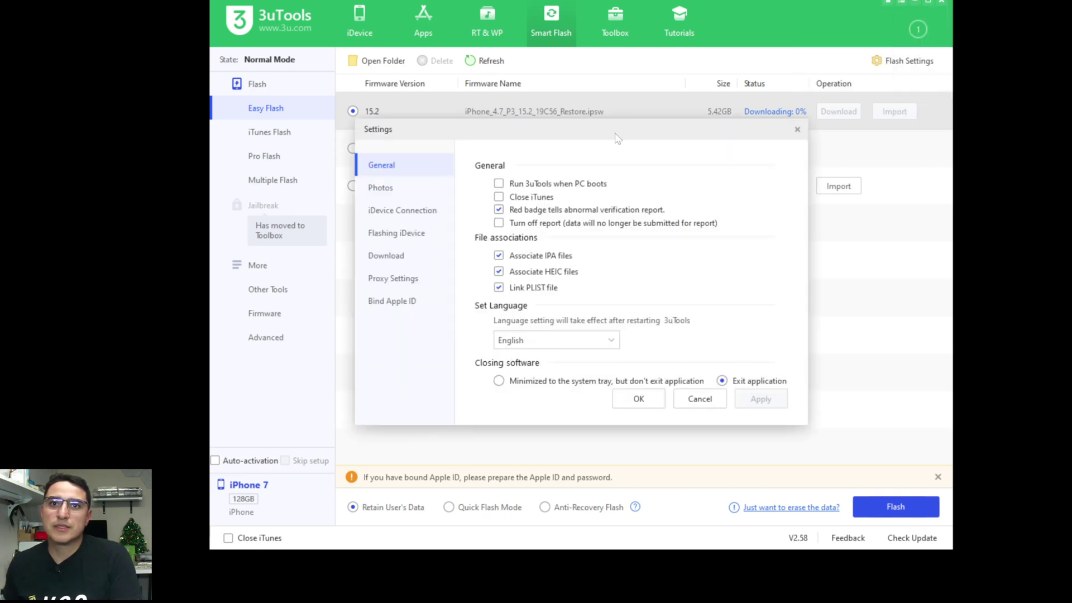
pyautogui.moveTo(617, 138); pyautogui.dragTo(322, 136)
pyautogui.click(104, 256)
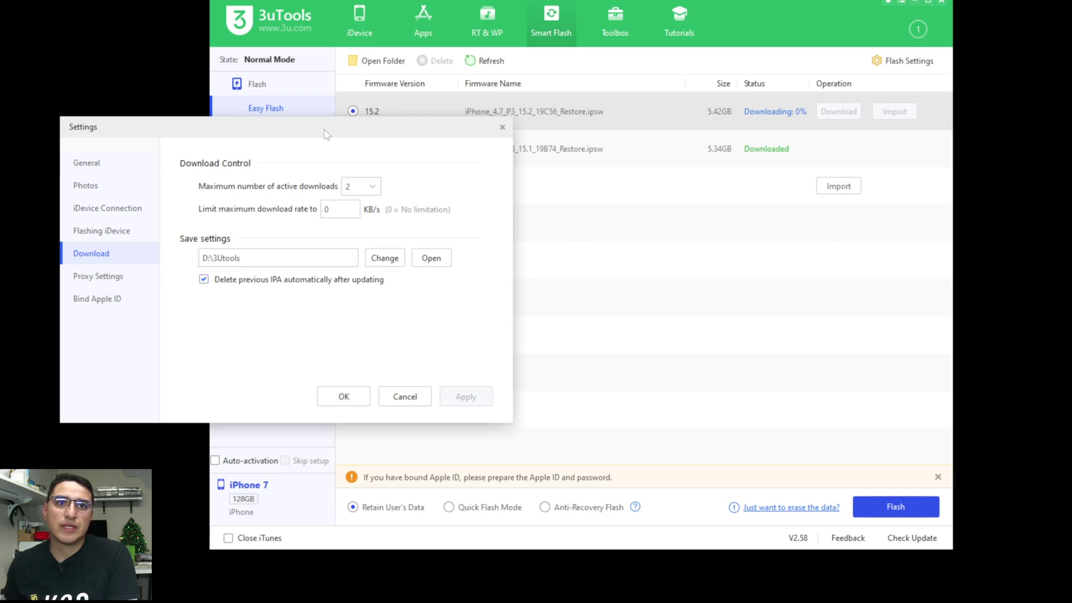
pyautogui.moveTo(327, 134); pyautogui.dragTo(440, 110)
# Browse the Flashing iDevice, iDevice Connection, photo, general, proxy and Apple ID settings without changes.
pyautogui.click(214, 208)
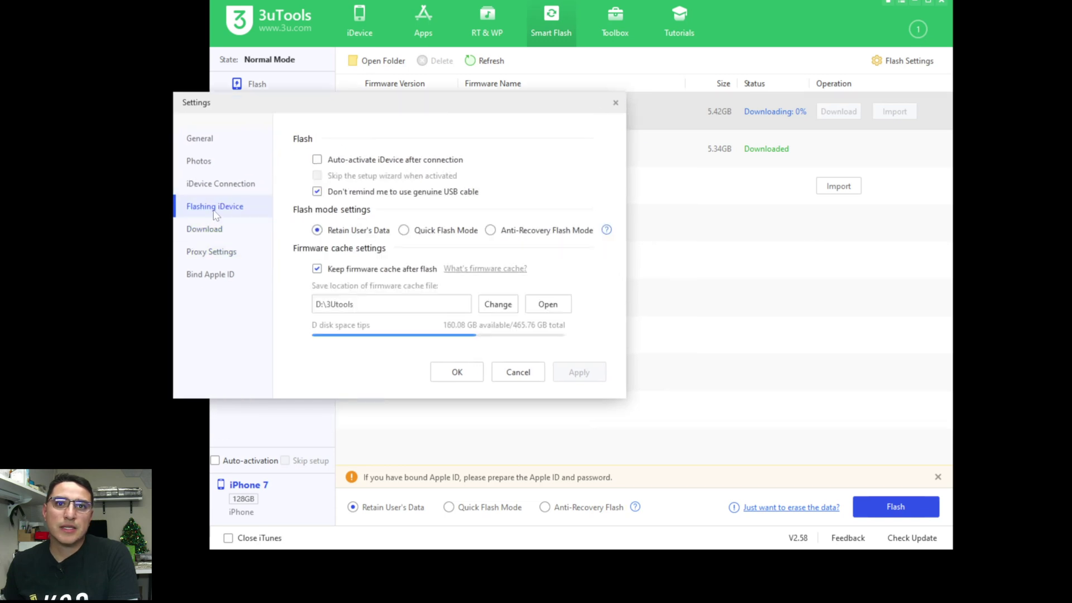
pyautogui.click(199, 186)
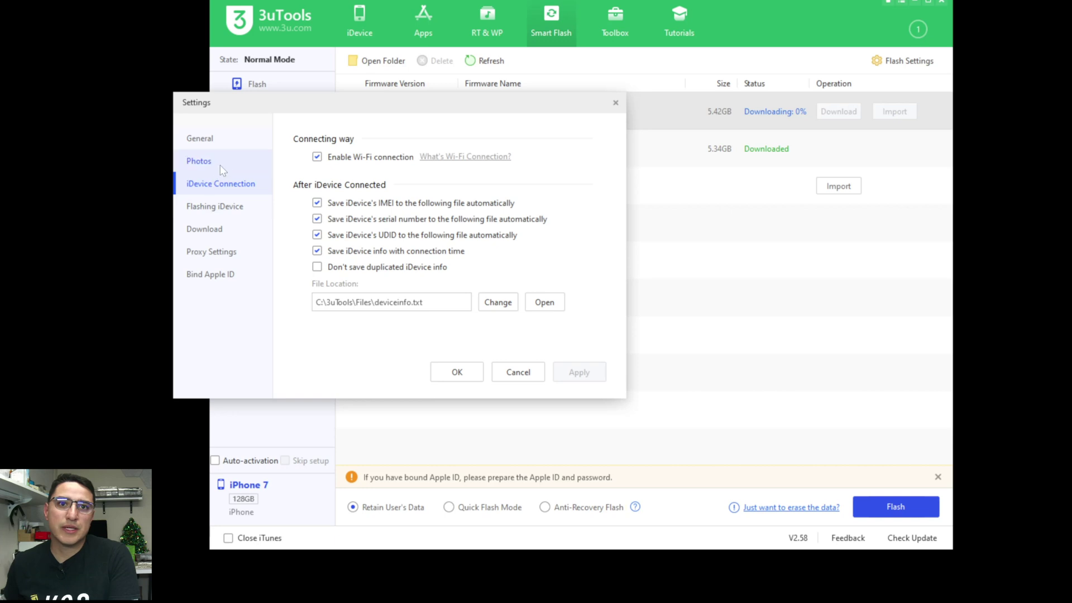
pyautogui.click(222, 168)
pyautogui.click(246, 139)
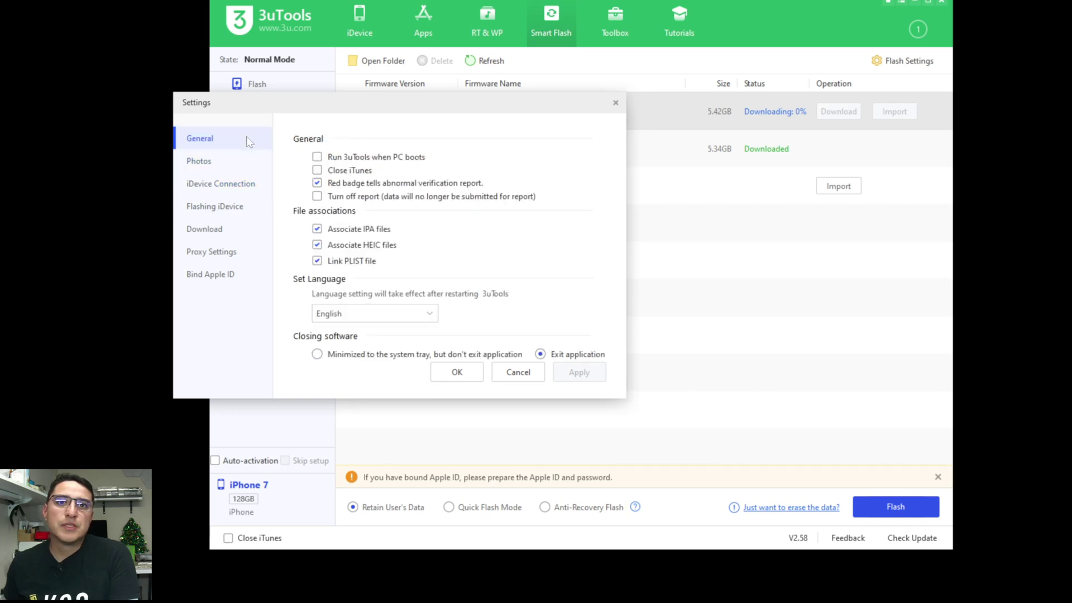
pyautogui.click(221, 251)
pyautogui.click(227, 279)
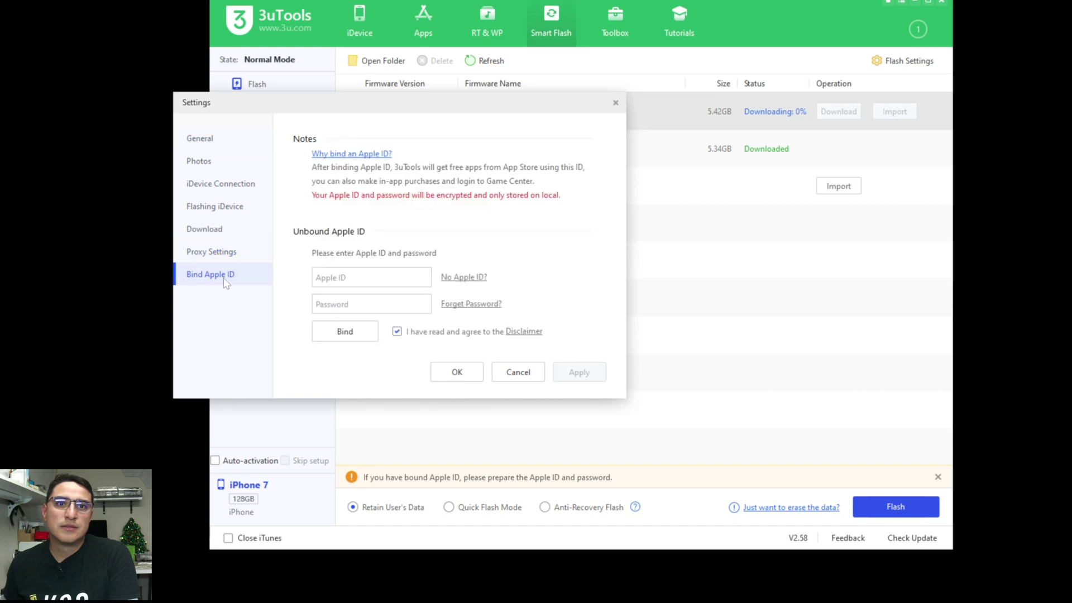
pyautogui.click(240, 163)
pyautogui.click(216, 144)
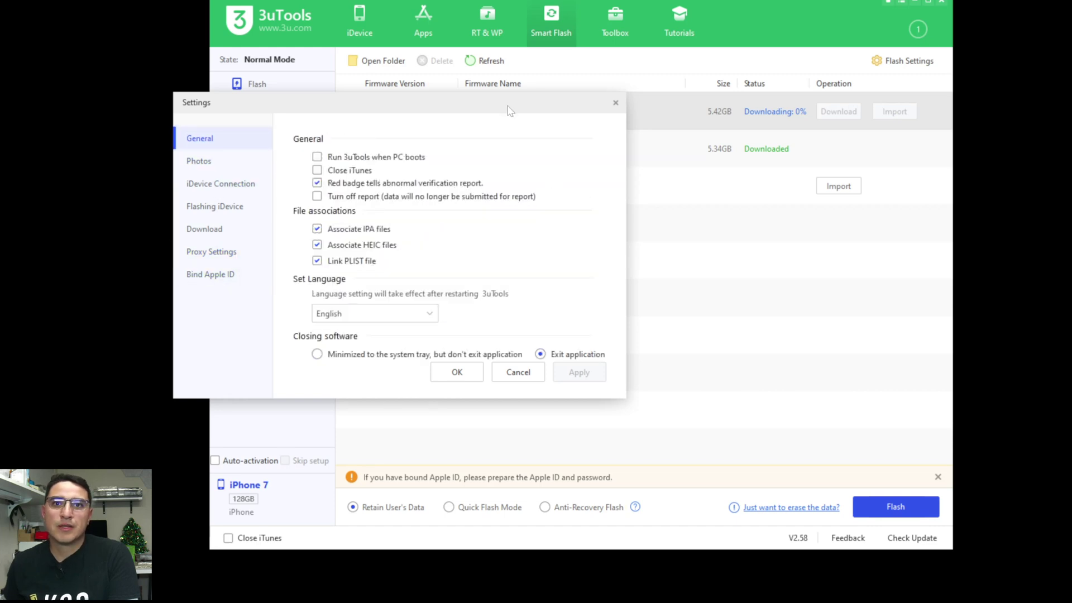
pyautogui.moveTo(507, 110); pyautogui.dragTo(708, 101)
# Close Settings unchanged, then remove the 15.2 task in Downloads and confirm the Delete prompt.
pyautogui.click(658, 363)
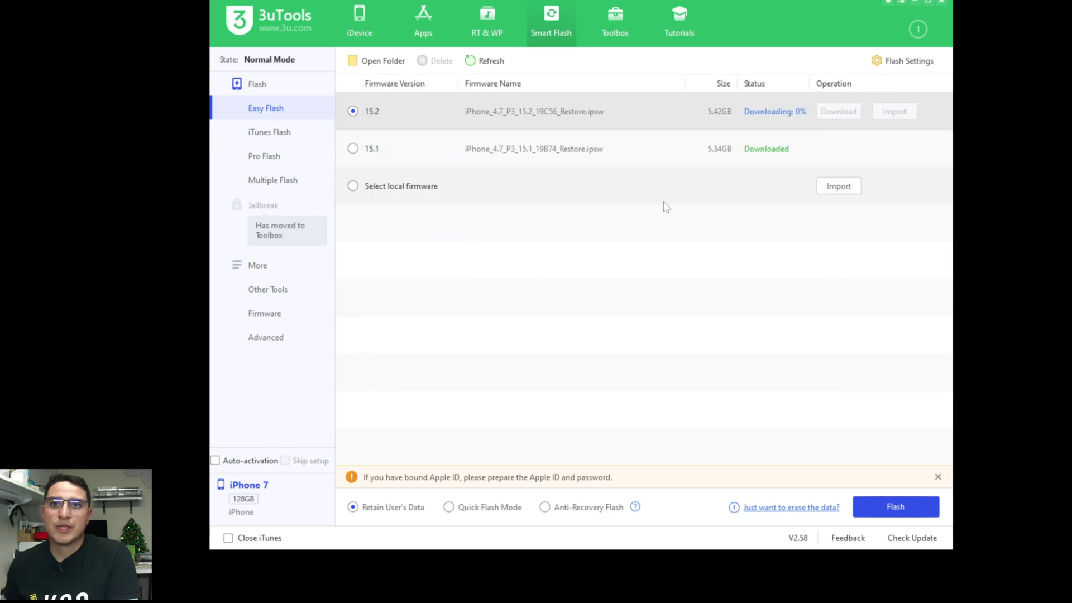
pyautogui.click(917, 31)
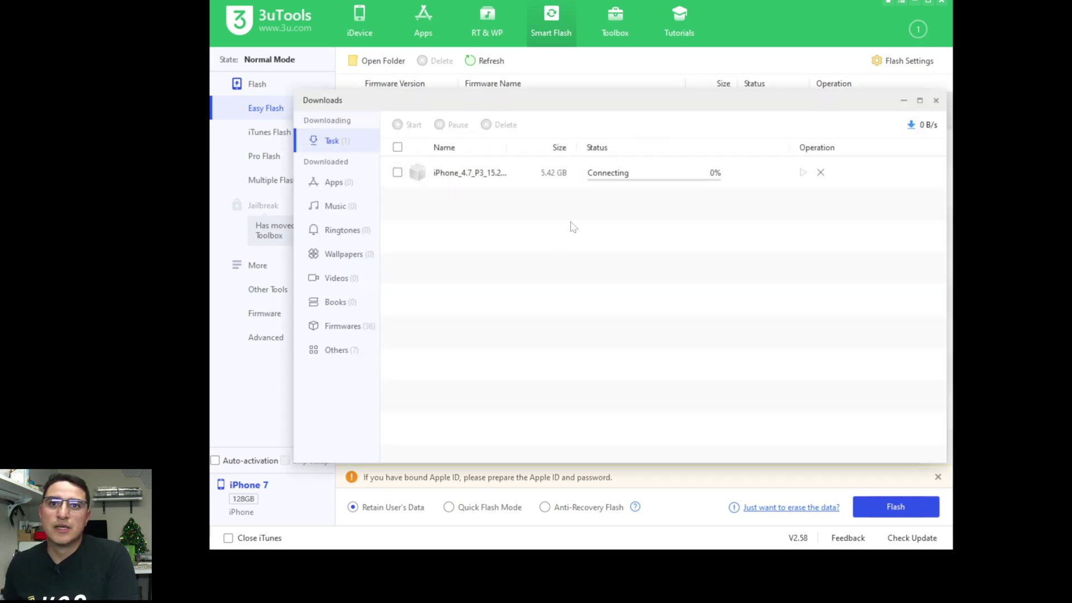
pyautogui.click(822, 171)
pyautogui.click(821, 172)
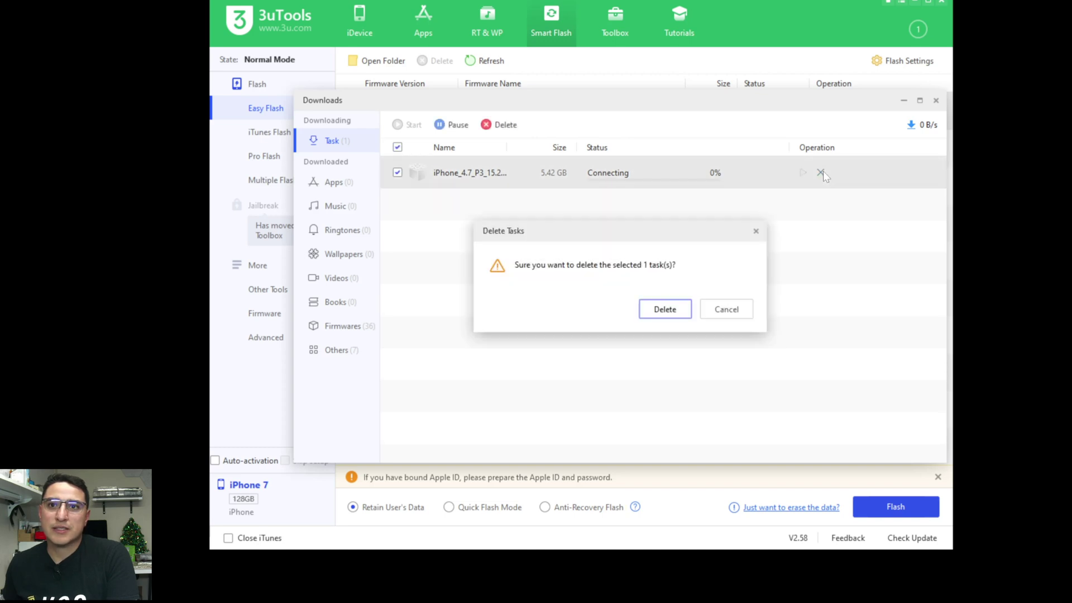
pyautogui.click(662, 310)
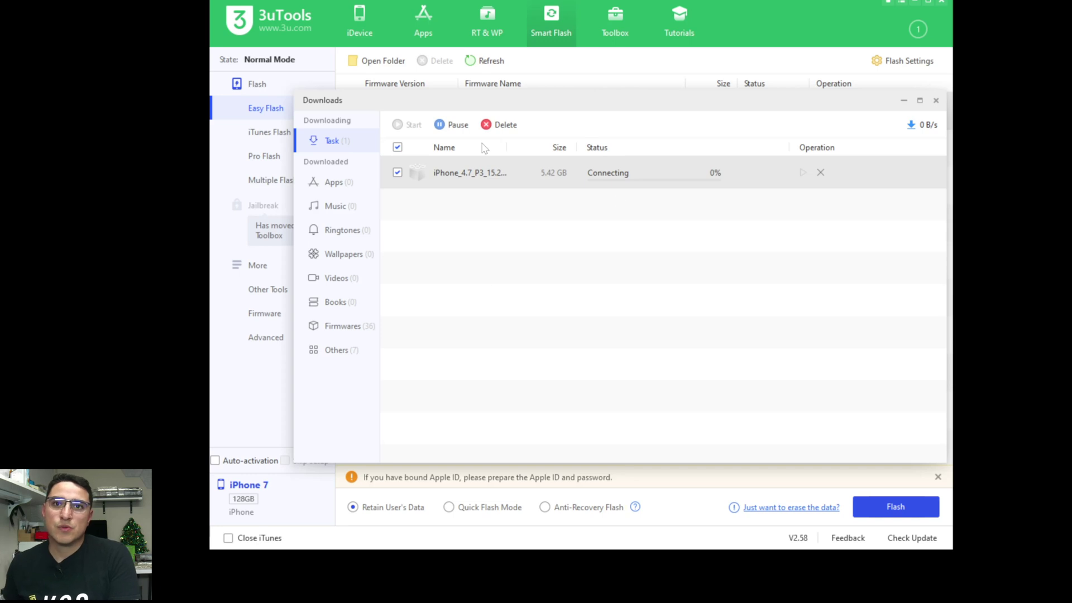
pyautogui.click(935, 101)
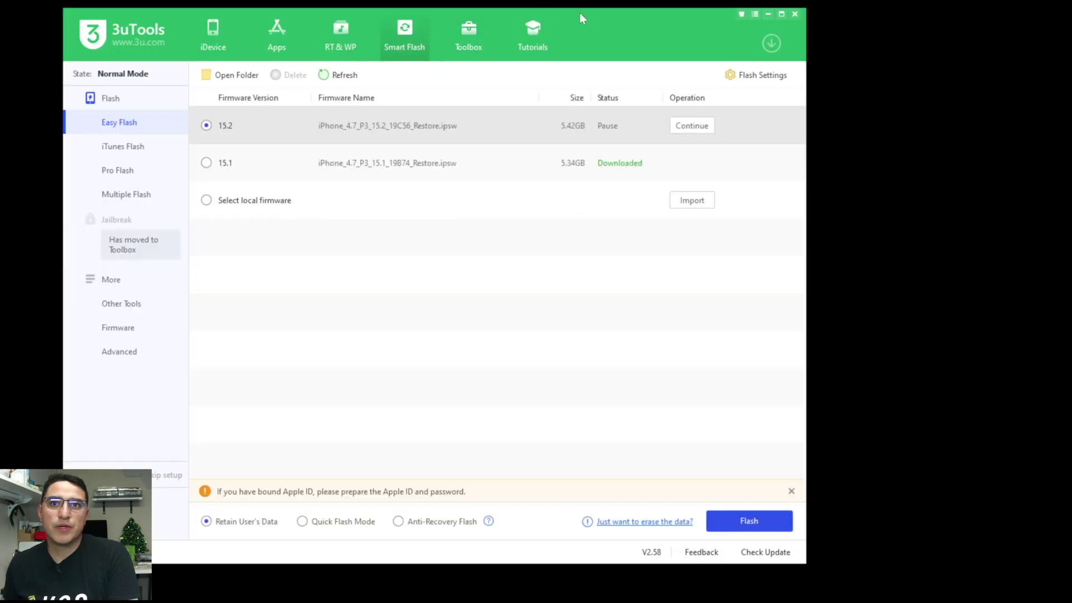
pyautogui.moveTo(578, 13); pyautogui.dragTo(725, 8)
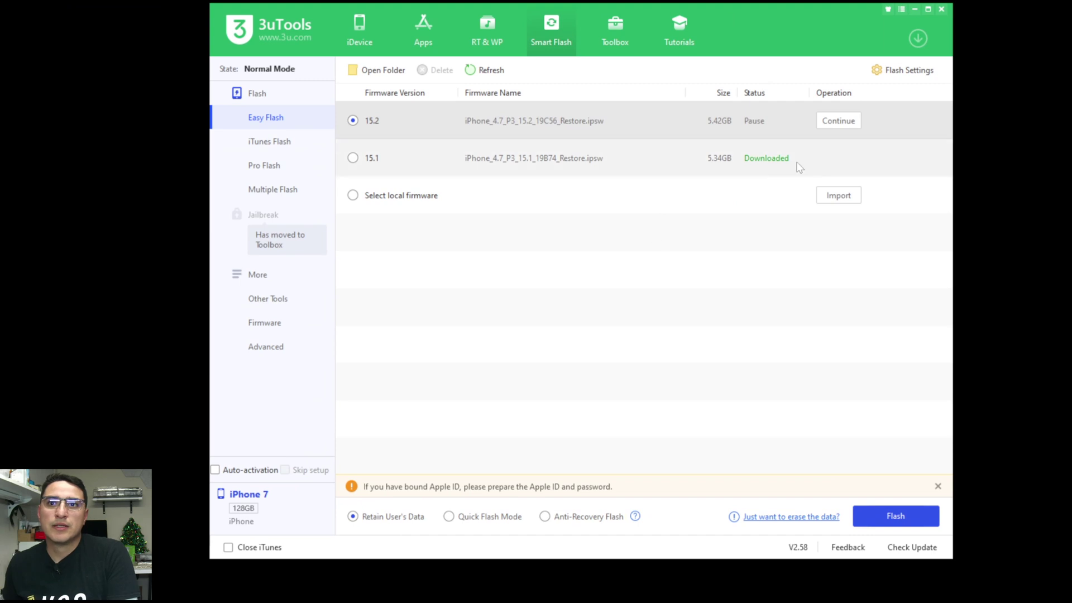
# Delete the paused 15.2 download task, then restart the 15.2 download and check its progress.
pyautogui.click(916, 42)
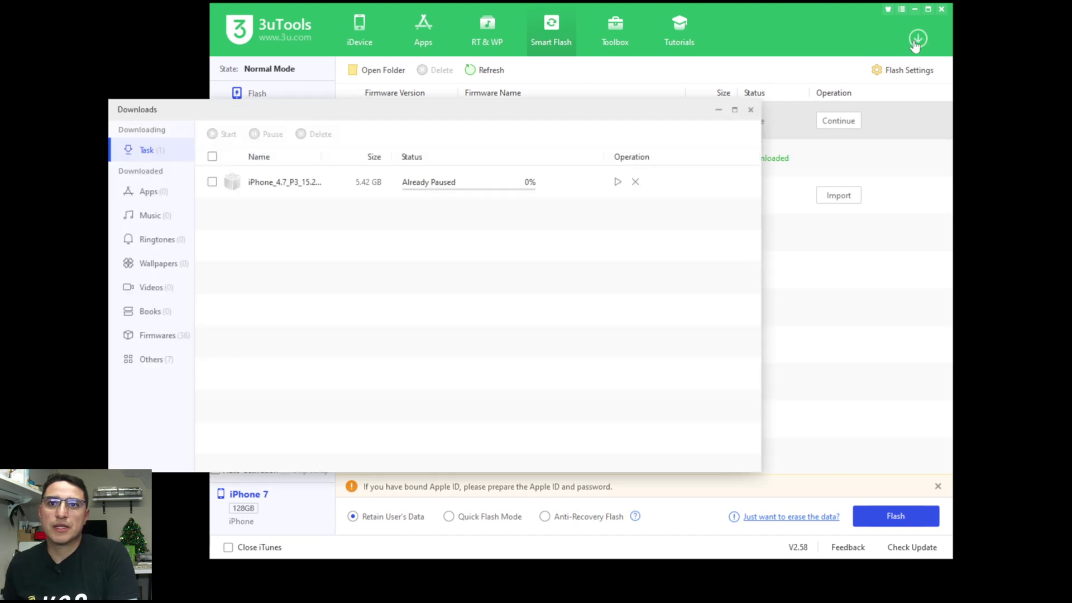
pyautogui.click(634, 182)
pyautogui.moveTo(461, 241); pyautogui.dragTo(629, 164)
pyautogui.click(658, 246)
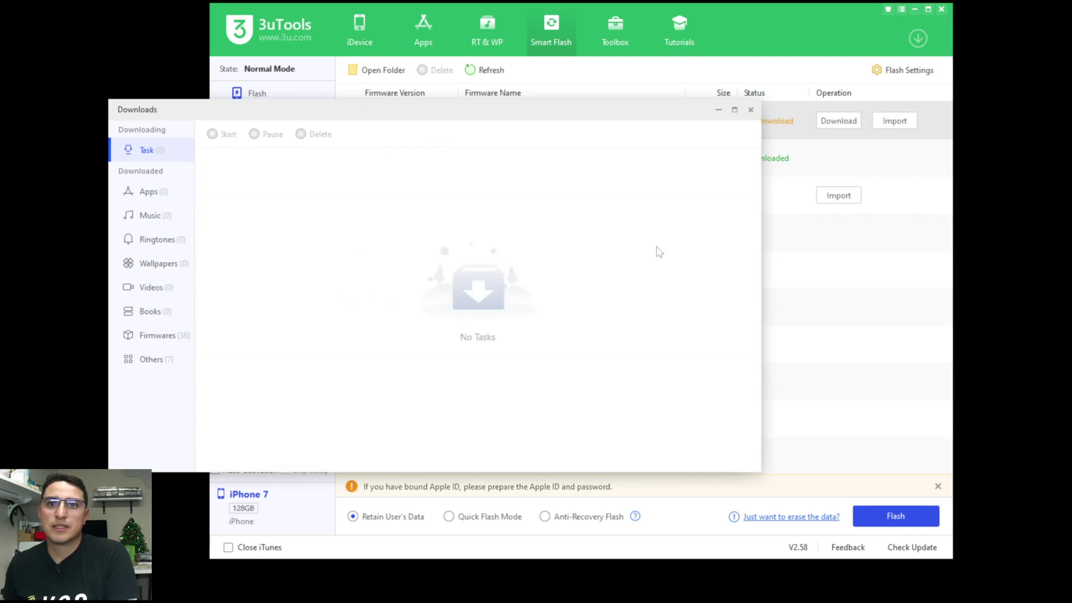
pyautogui.click(750, 109)
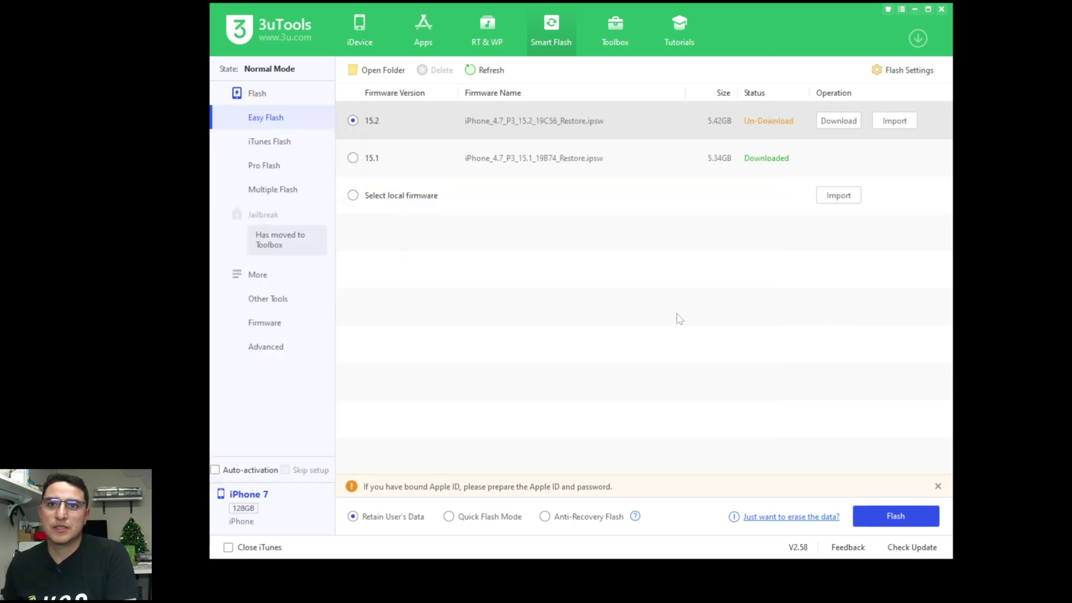
pyautogui.click(841, 124)
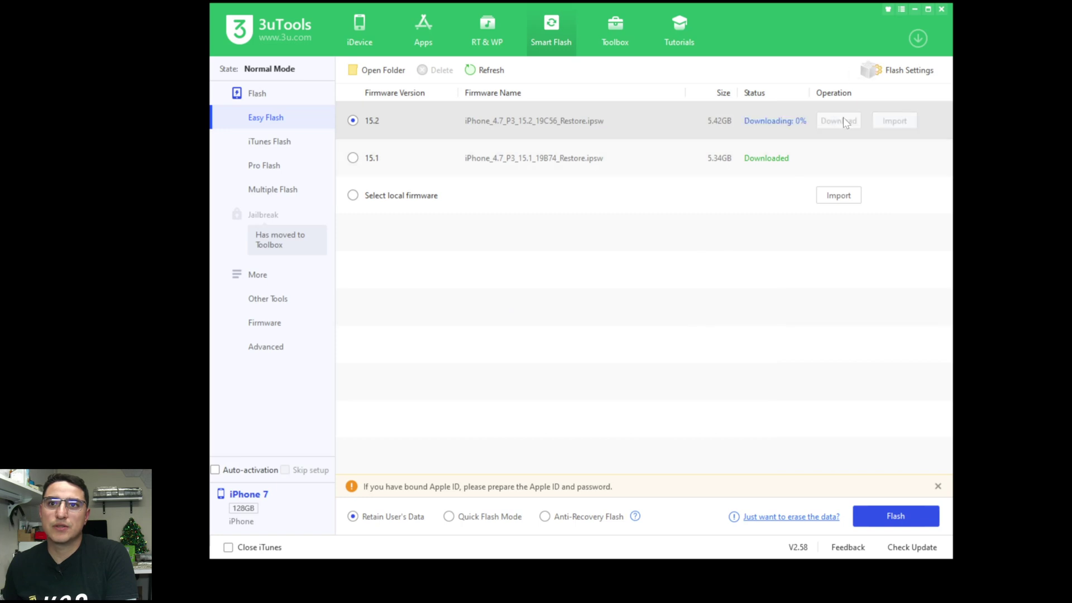
pyautogui.click(915, 40)
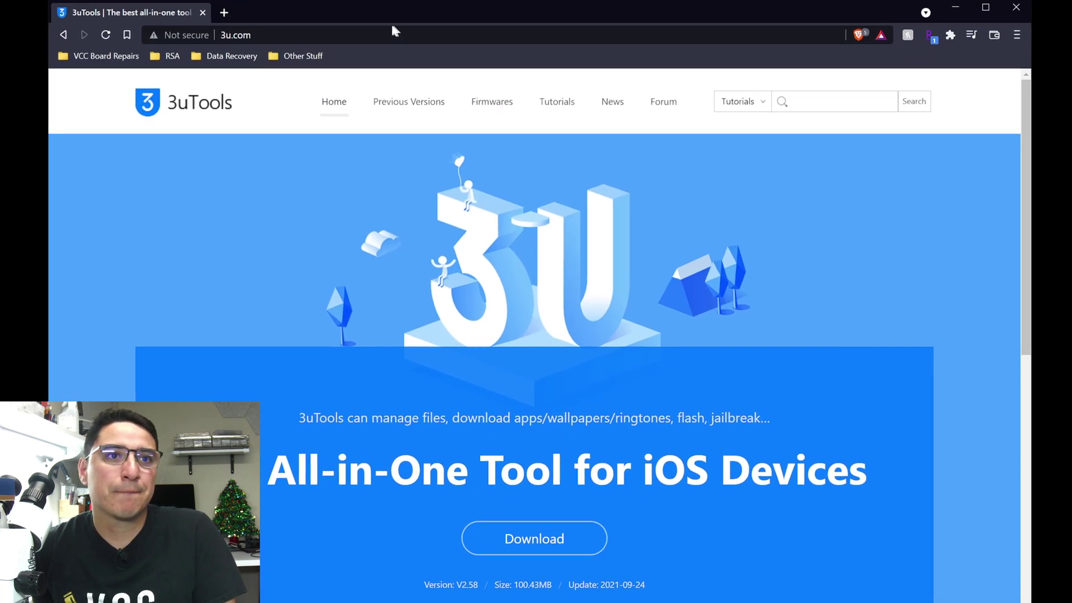
# Open the 3u.com Firmwares page, confirm the phone is an iPhone XS Max in 3uTools, then choose iPhone.
pyautogui.click(512, 106)
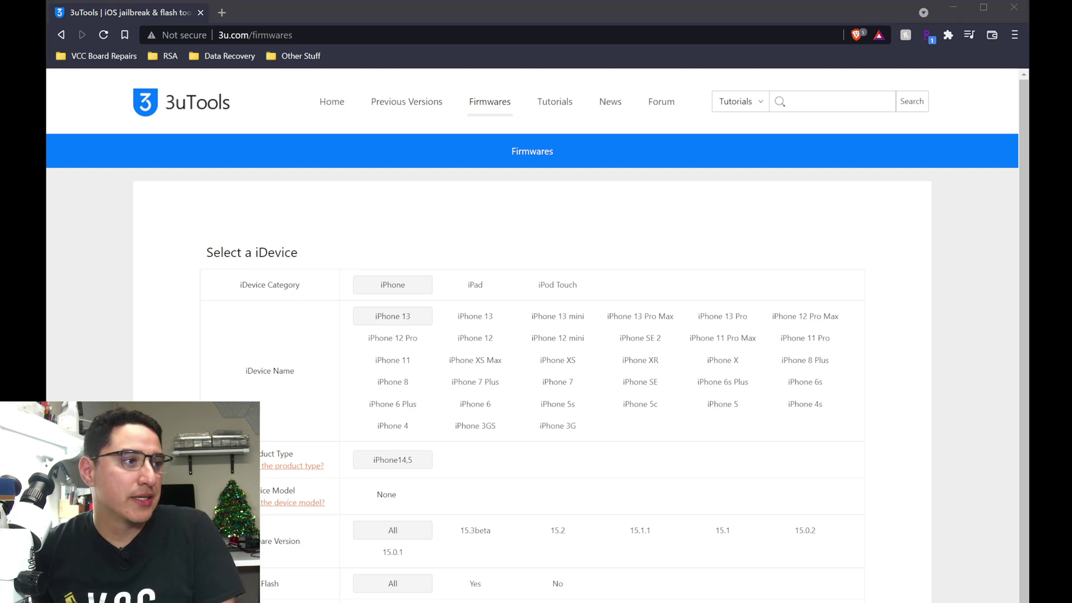
pyautogui.hotkey('alt', 'Tab')
pyautogui.click(444, 62)
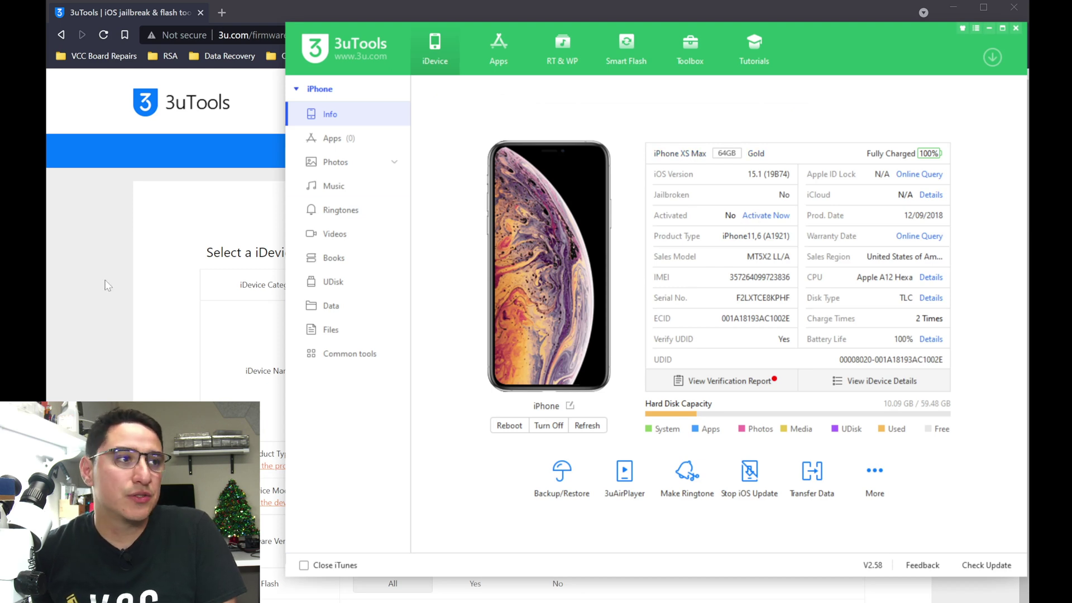
pyautogui.click(160, 301)
pyautogui.scroll(-1, 277, 344)
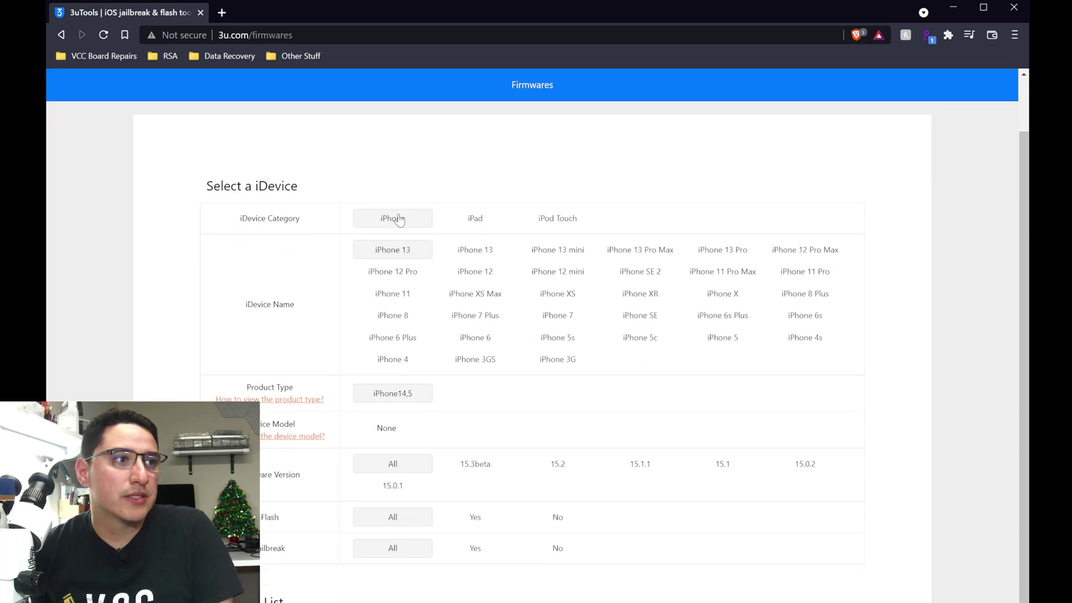
pyautogui.click(399, 219)
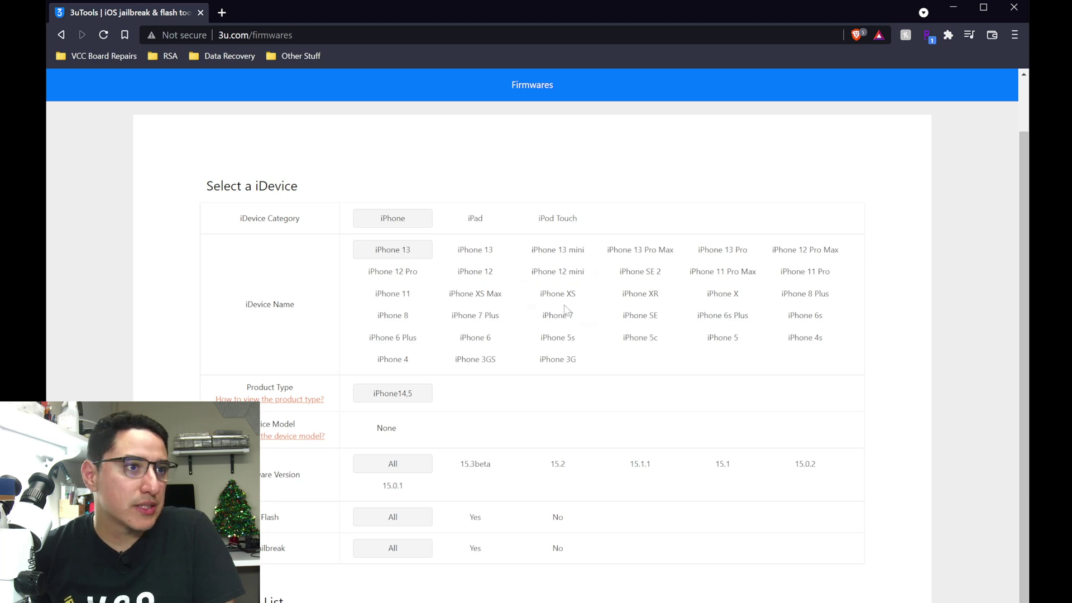
# Select iPhone XS Max, product type iPhone11,6 and model A1921, checking each in 3uTools.
pyautogui.click(480, 294)
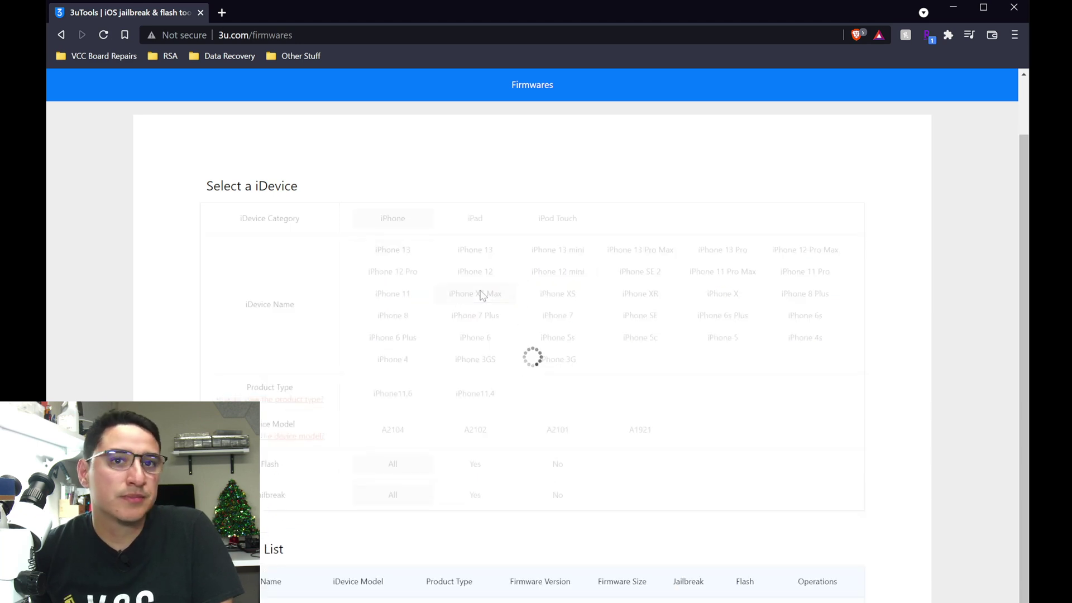
pyautogui.scroll(-2, 478, 306)
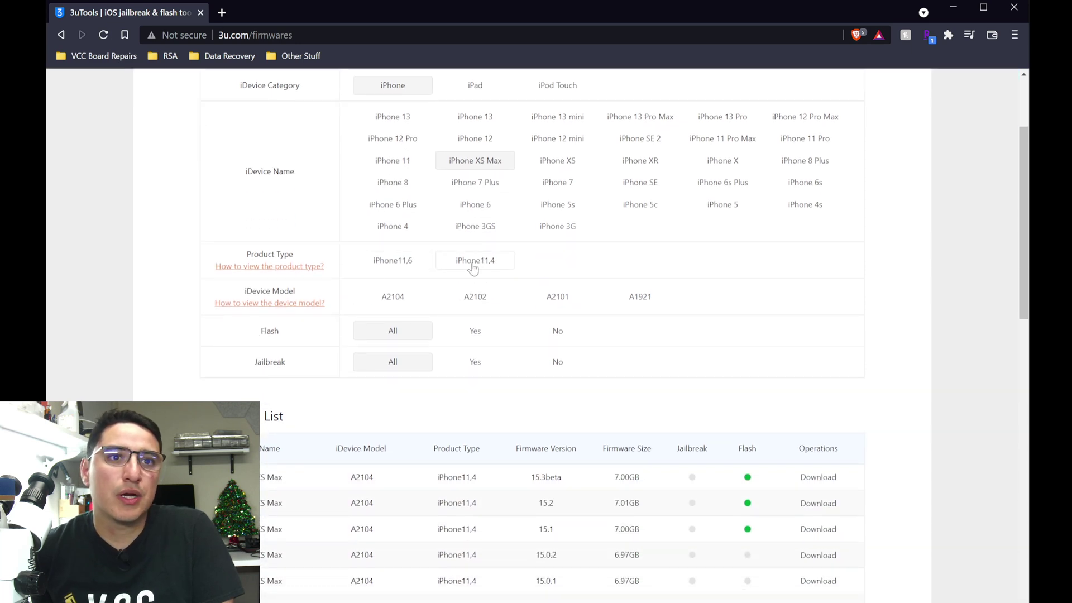
pyautogui.hotkey('alt', 'Tab')
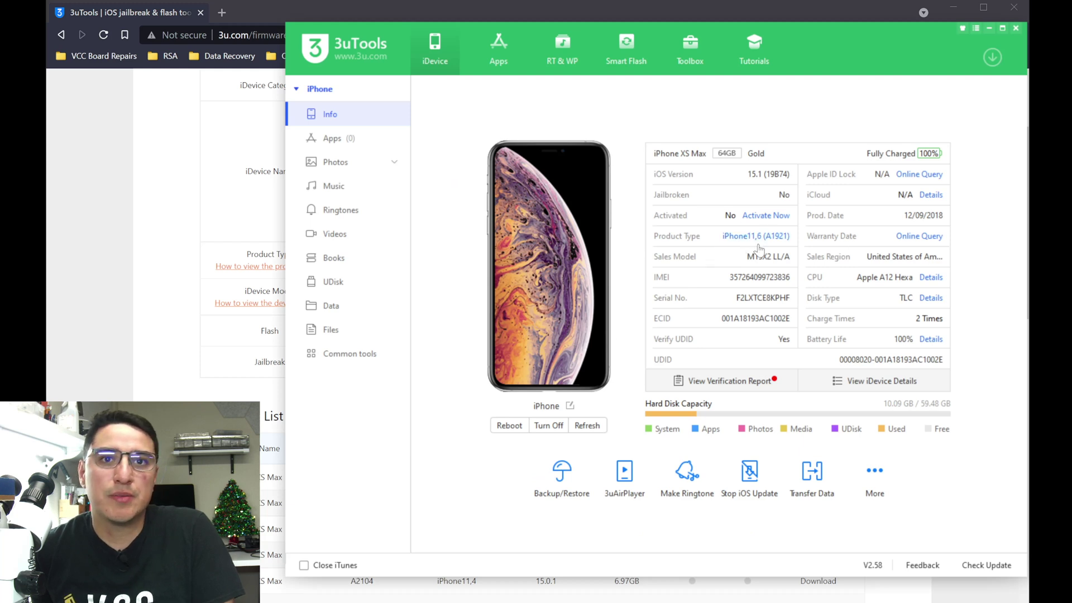
pyautogui.click(88, 363)
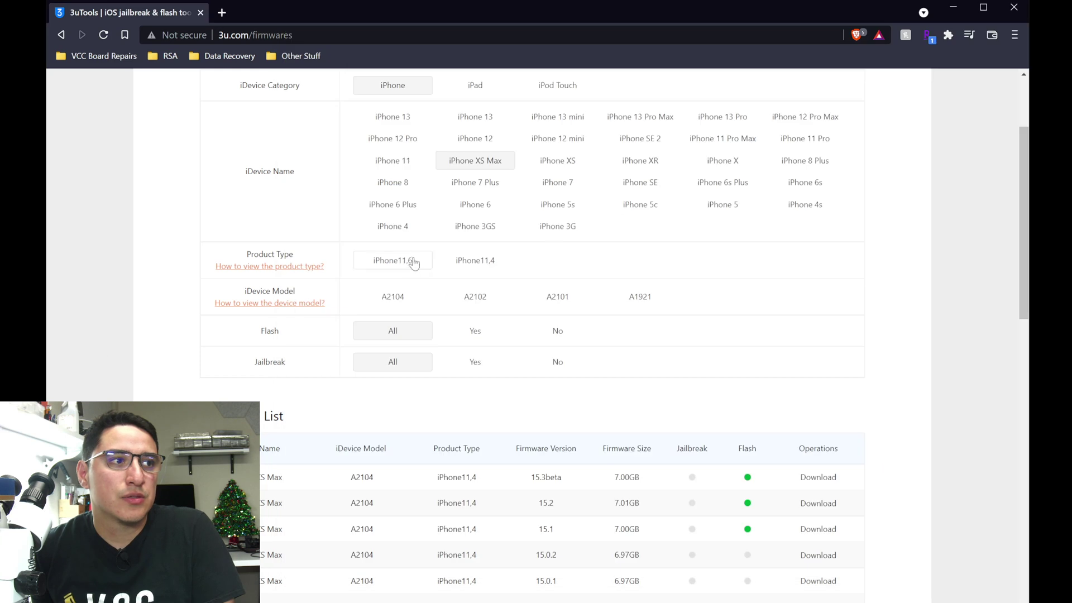
pyautogui.click(409, 261)
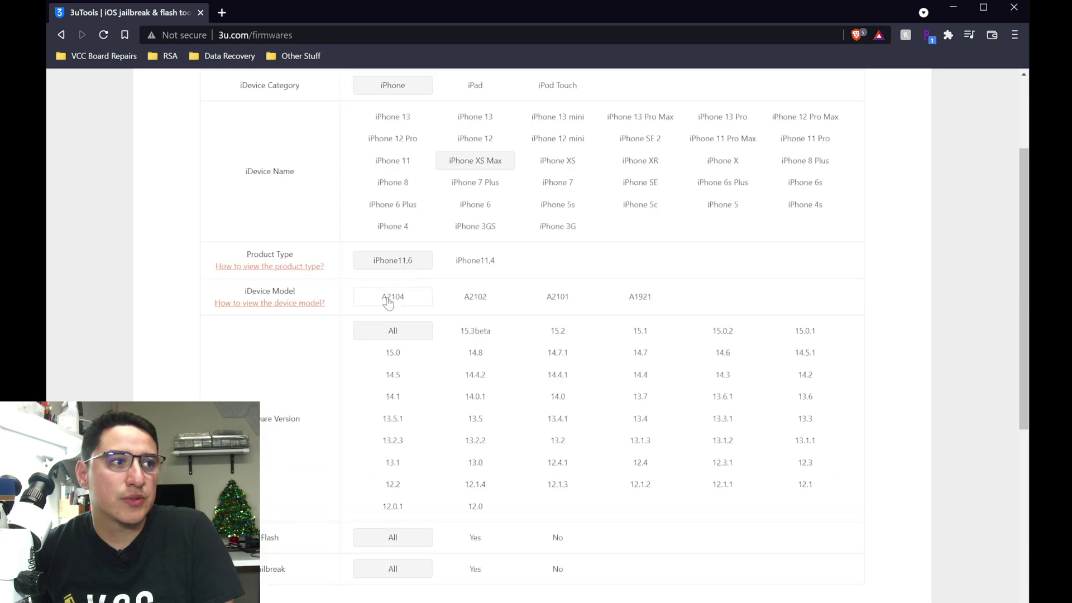
pyautogui.hotkey('alt', 'Tab')
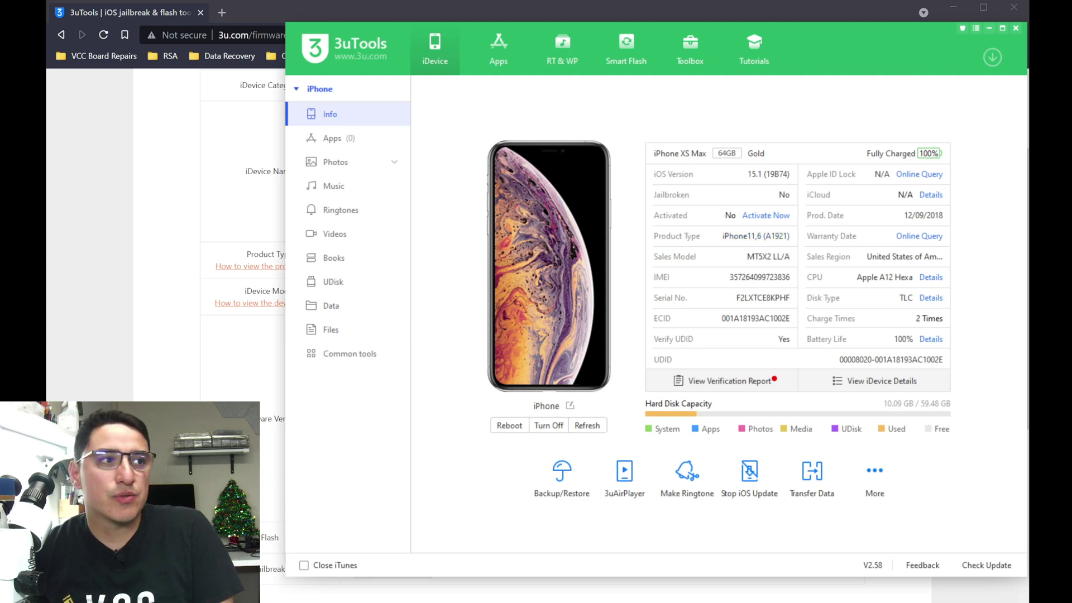
pyautogui.click(136, 360)
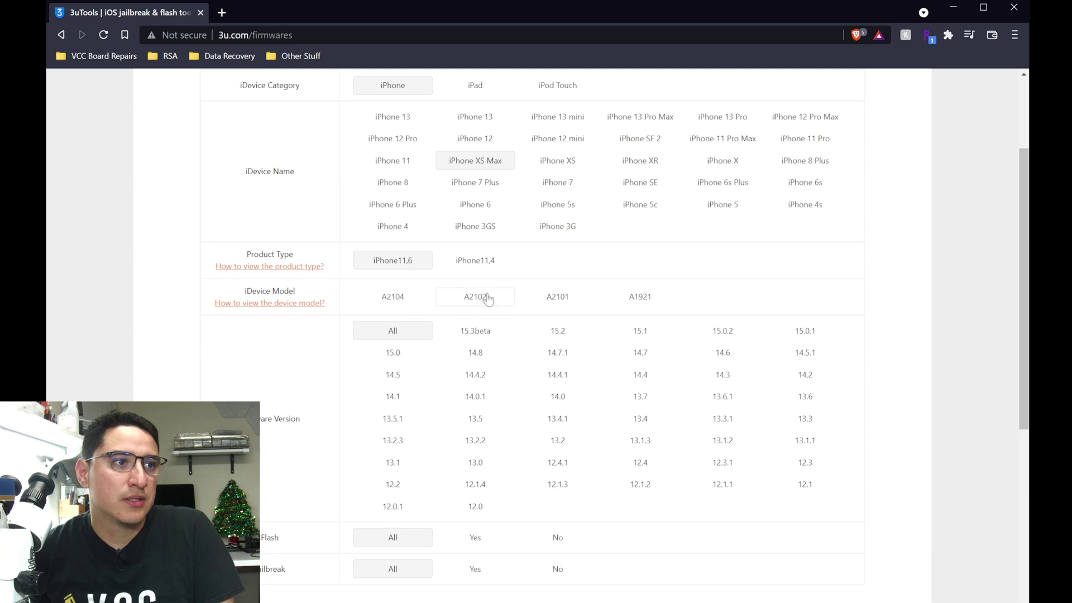
pyautogui.click(639, 302)
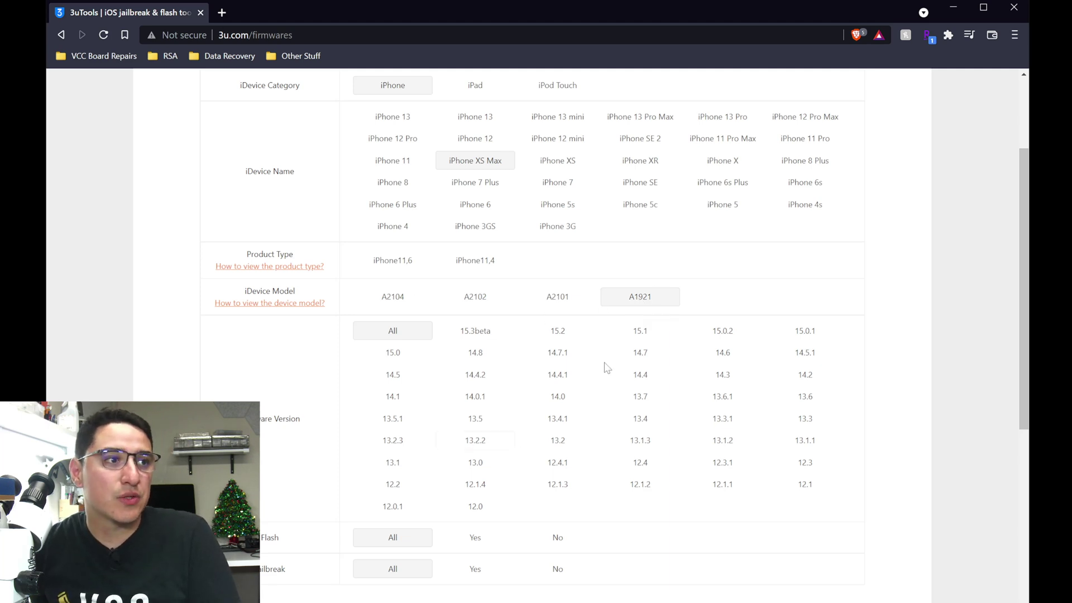
pyautogui.scroll(-1, 585, 385)
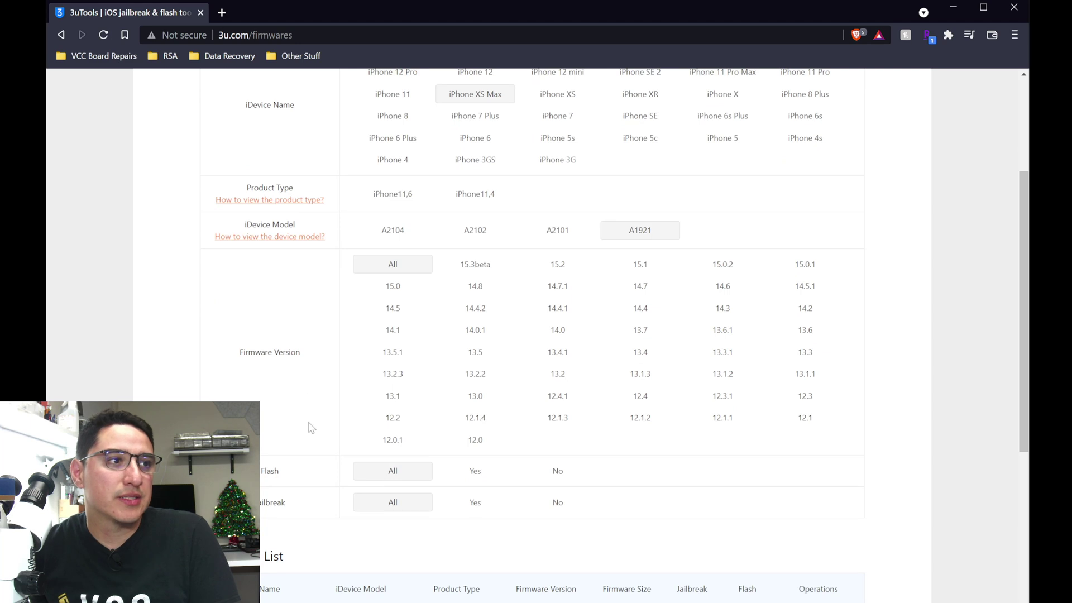
pyautogui.scroll(-2, 306, 310)
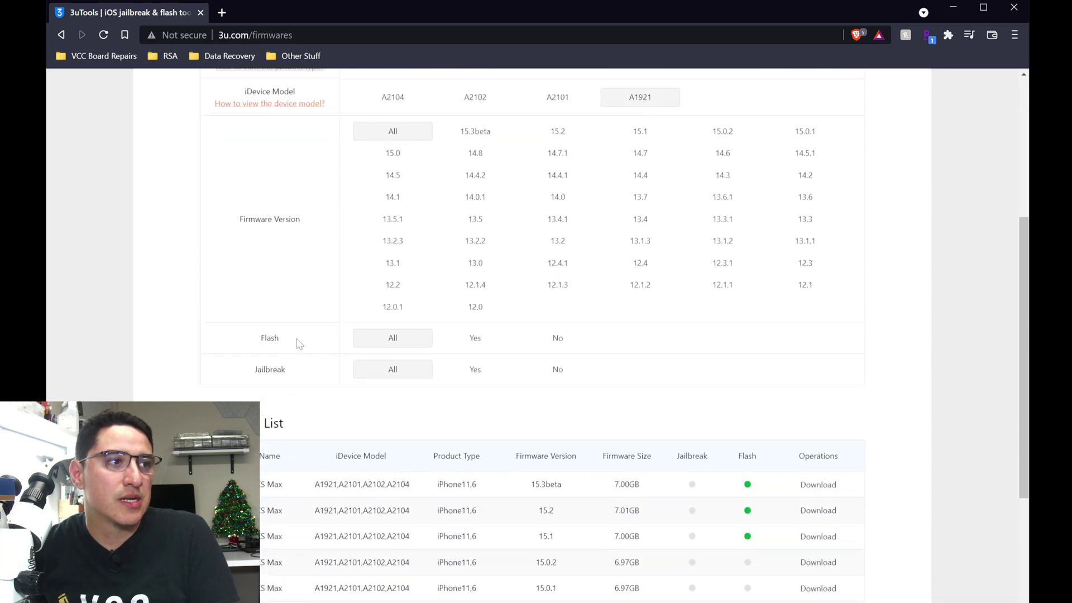
pyautogui.scroll(-2, 678, 363)
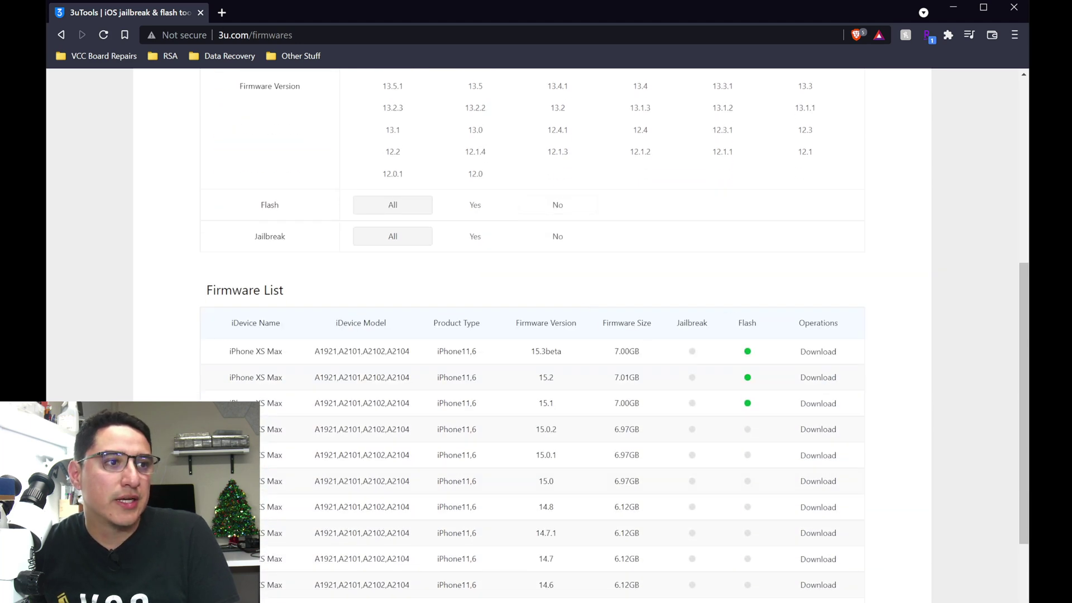
# Download the 15.2 firmware from the iPhone XS Max Firmware List and choose to save the file.
pyautogui.scroll(-1, 640, 454)
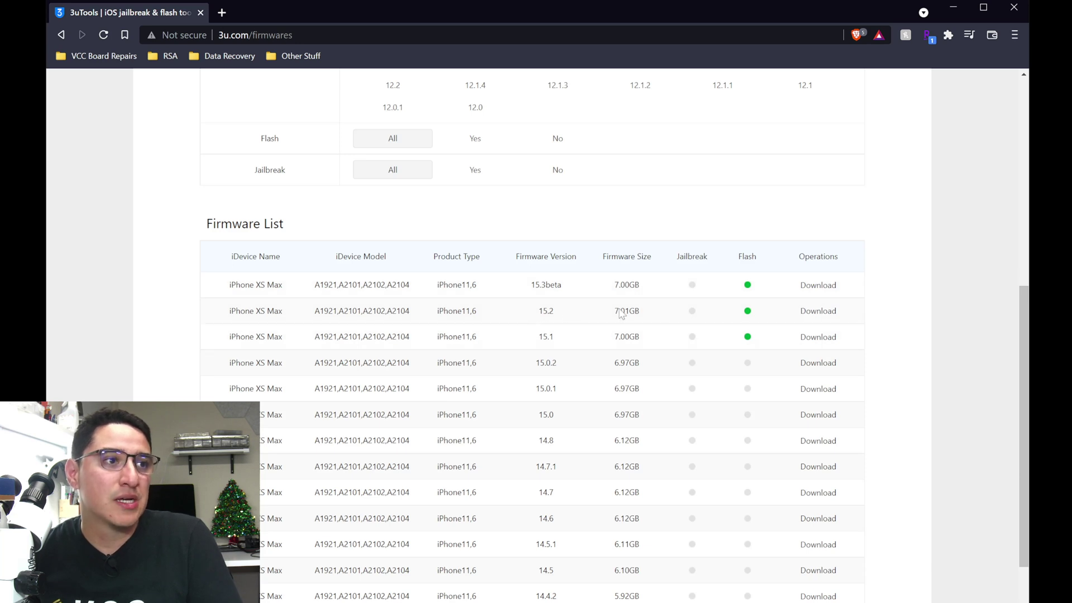
pyautogui.click(817, 311)
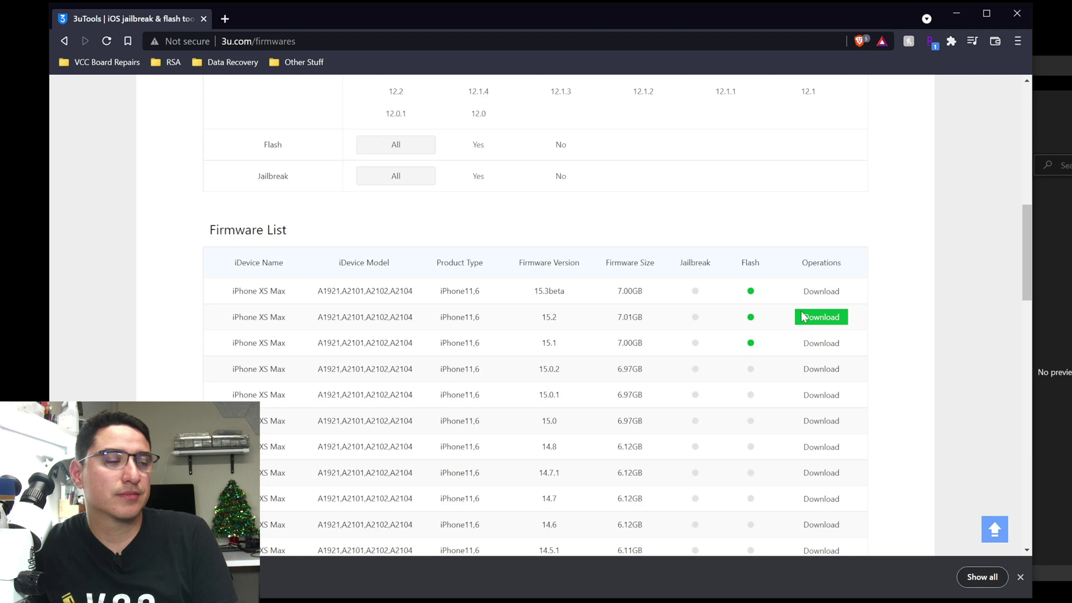
pyautogui.click(802, 316)
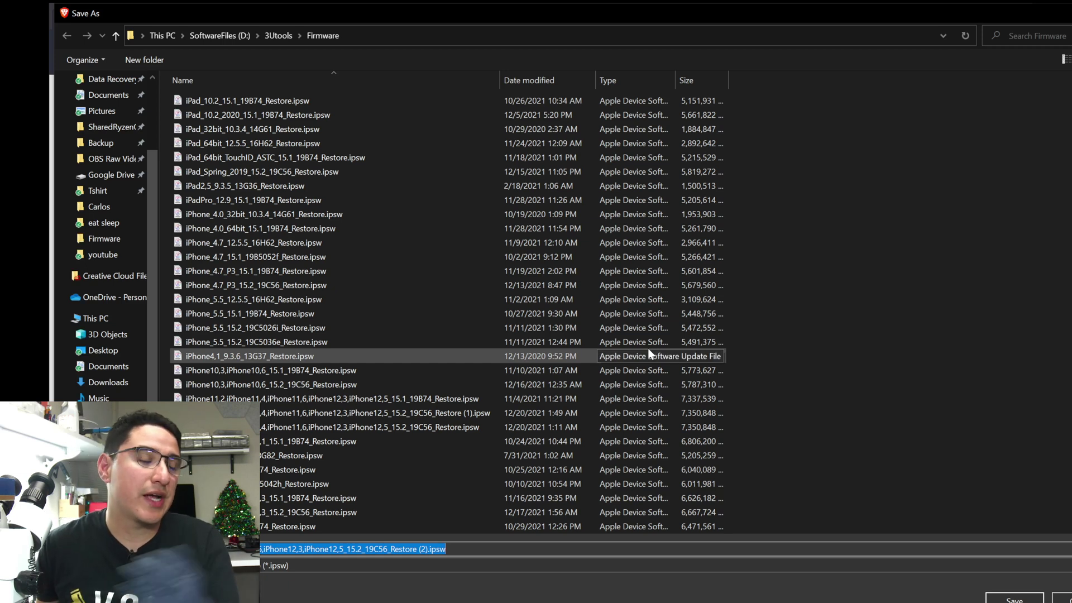
# Scroll through the existing firmware files in D:\3Utools\Firmware in the Save As dialog.
pyautogui.scroll(-1, 481, 313)
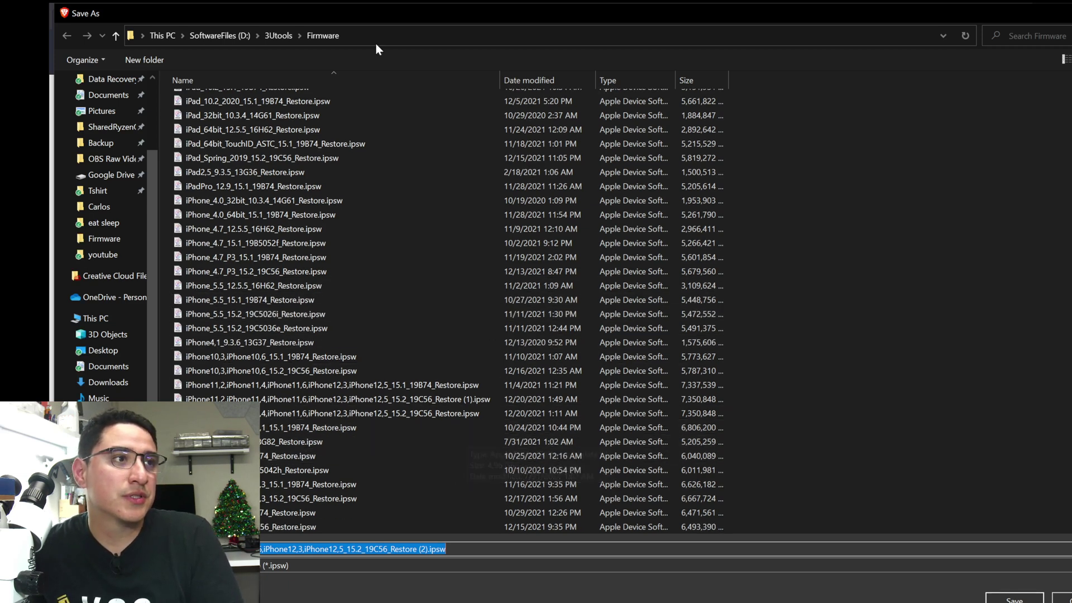
pyautogui.scroll(1, 371, 333)
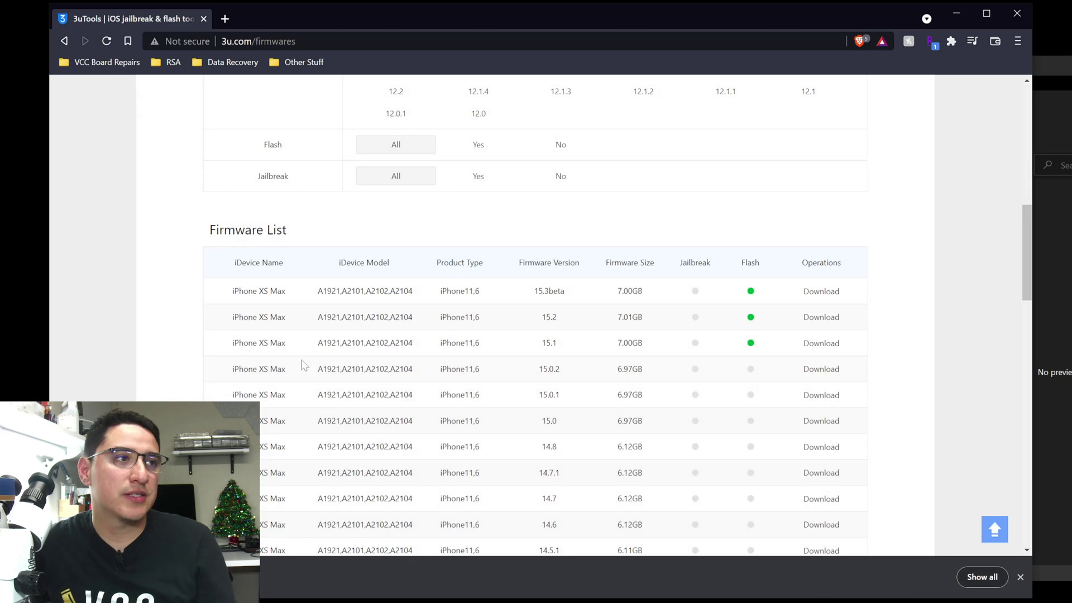
# Import the newest 15.2 .ipsw file, sorted by Date modified, into Easy Flash's 15.2 entry.
pyautogui.hotkey('alt', 'Tab')
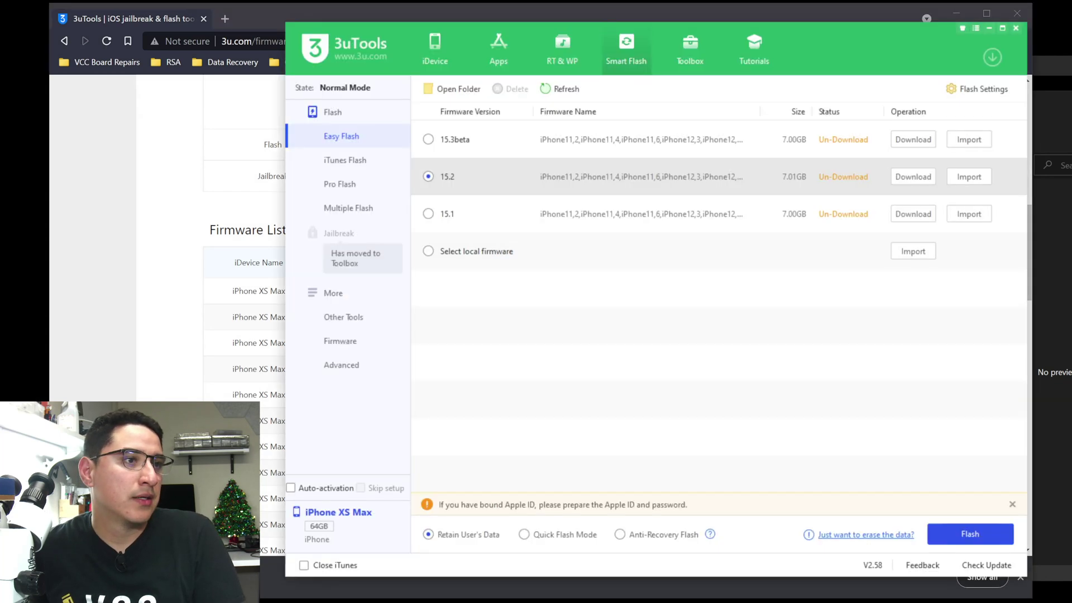
pyautogui.moveTo(830, 41); pyautogui.dragTo(783, 48)
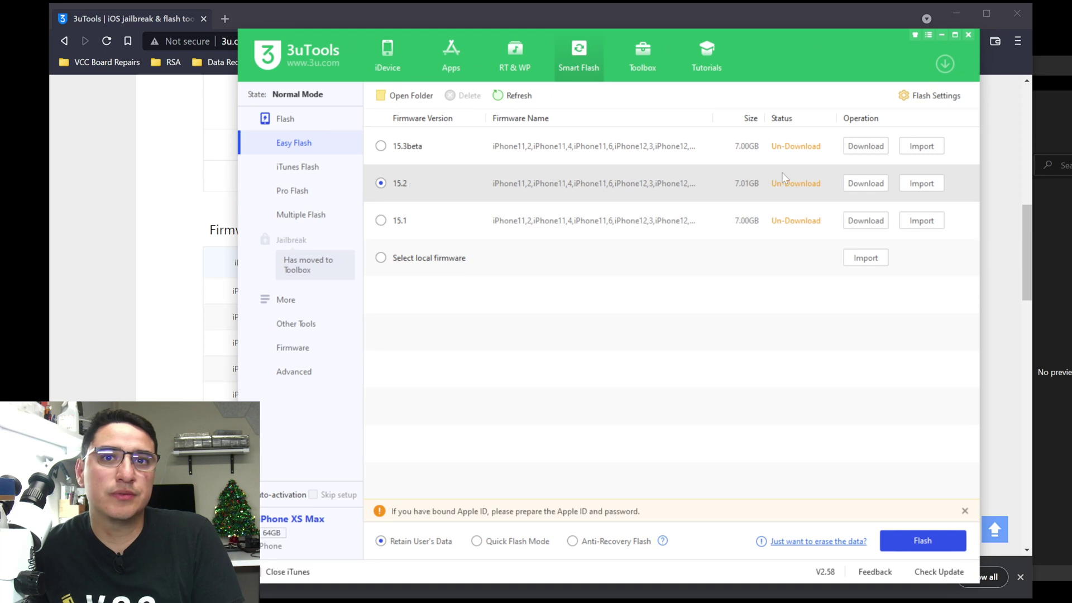
pyautogui.click(921, 185)
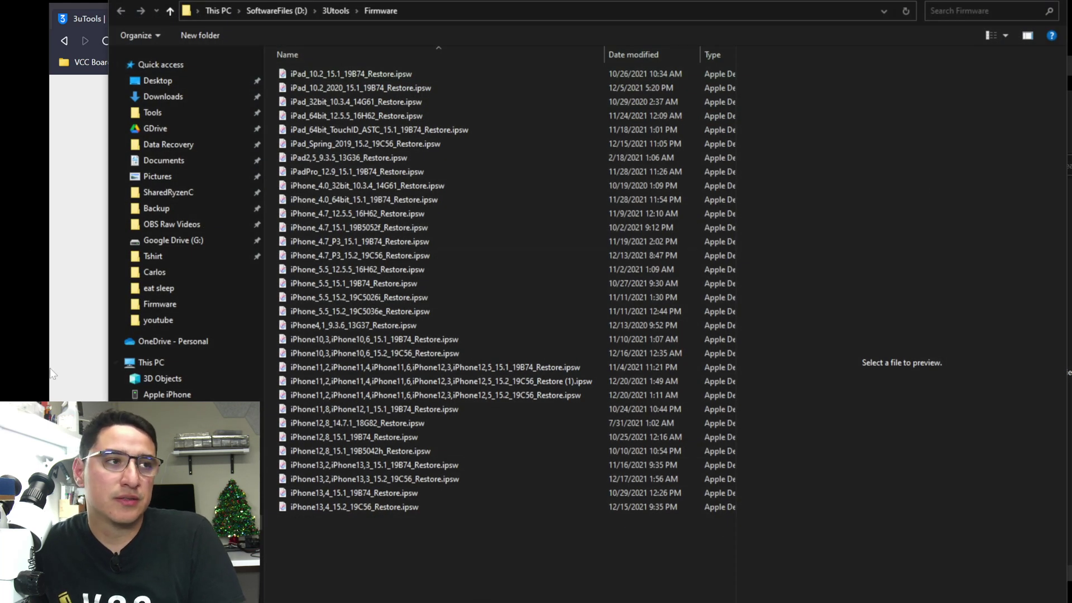
pyautogui.click(639, 55)
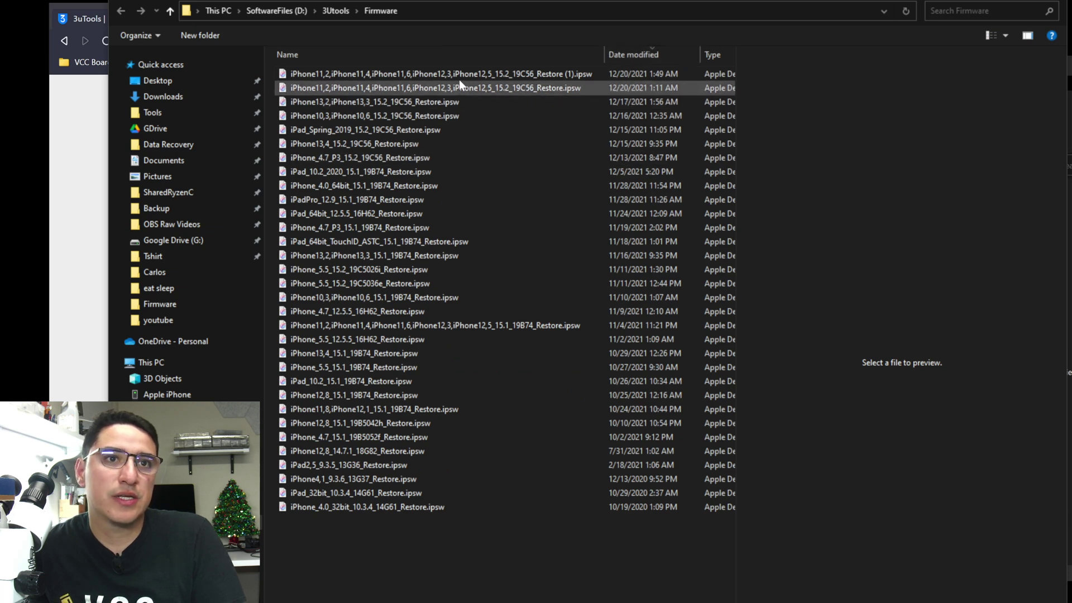
pyautogui.click(498, 72)
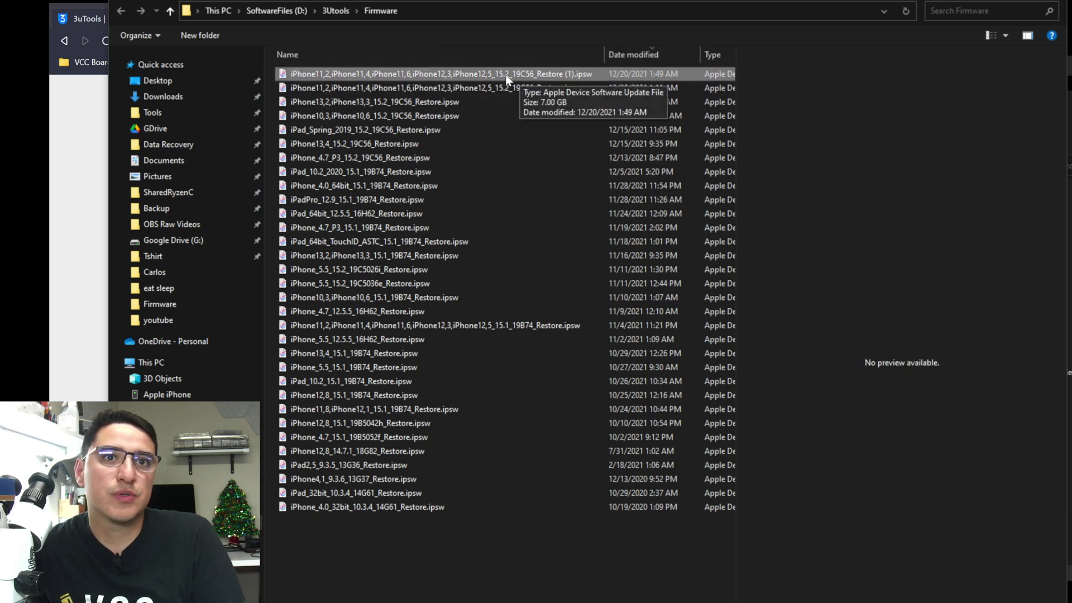
pyautogui.doubleClick(509, 72)
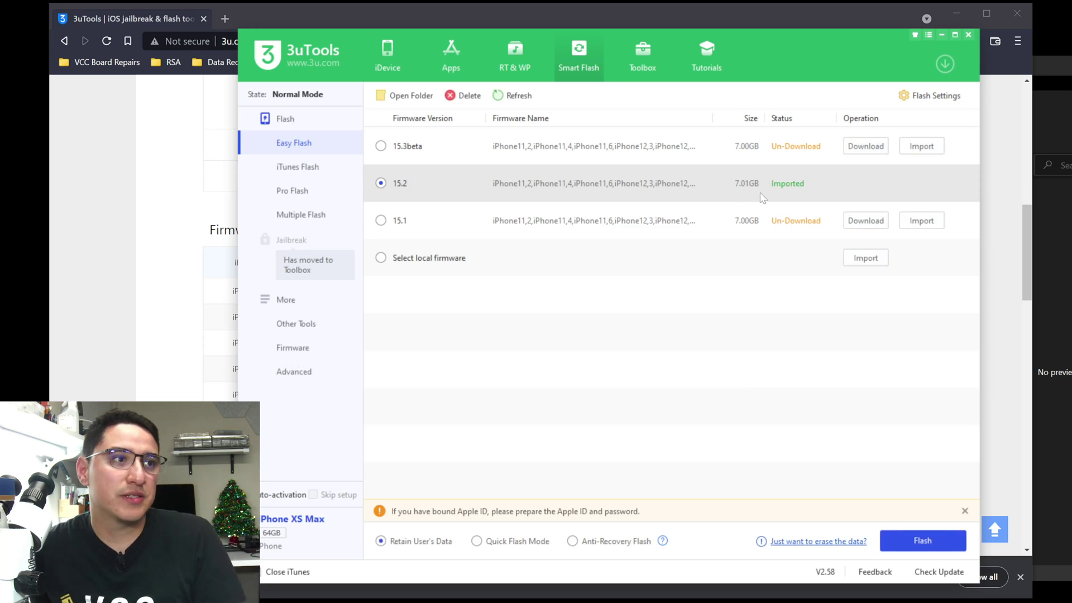
# Choose Quick Flash Mode and start flashing 15.2, confirming in the Easy Flash Reminder.
pyautogui.click(496, 544)
pyautogui.click(902, 538)
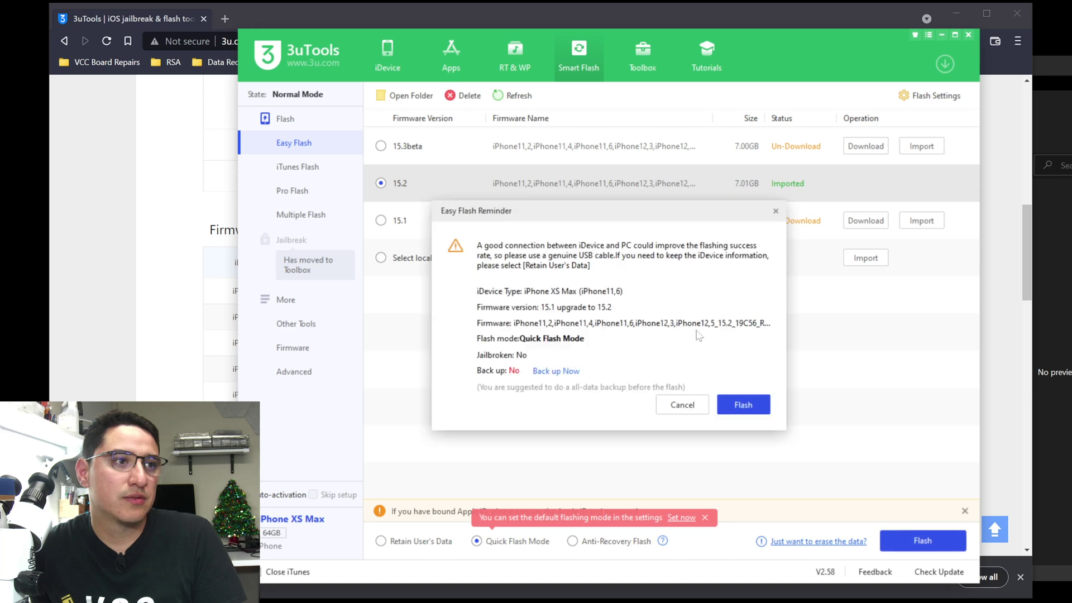
pyautogui.click(748, 402)
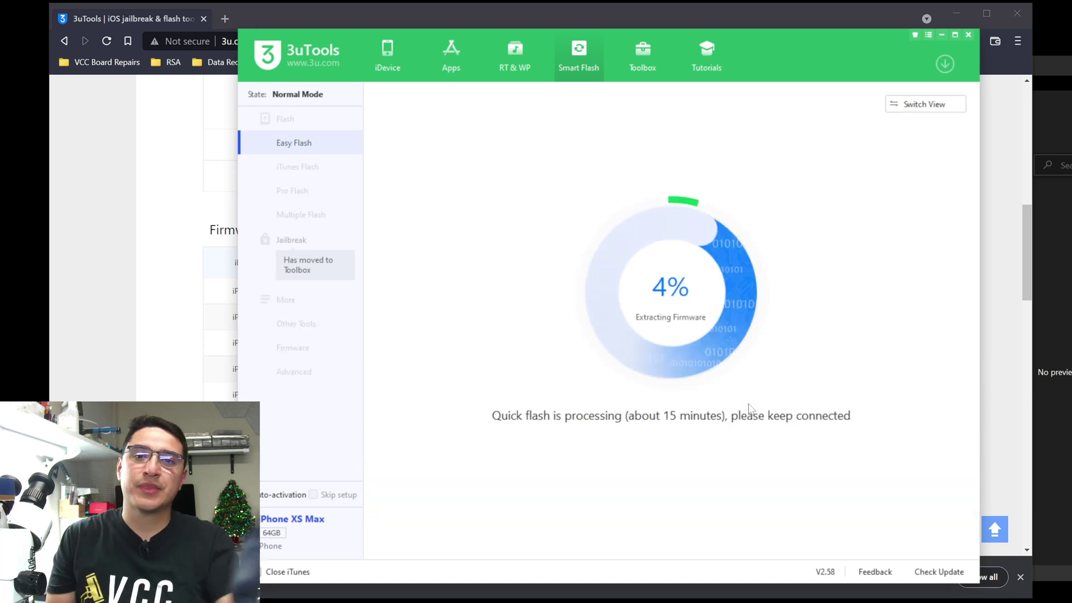